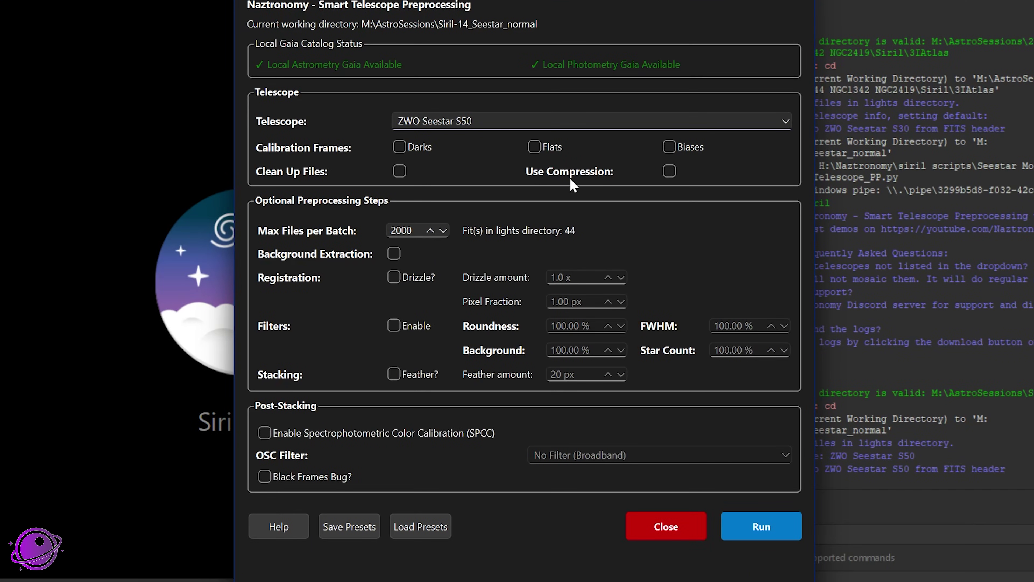
Step: Tick Use Compression in the Telescope section for the Seestar S50 output
{"action": "left_click", "coordinate": [670, 173]}
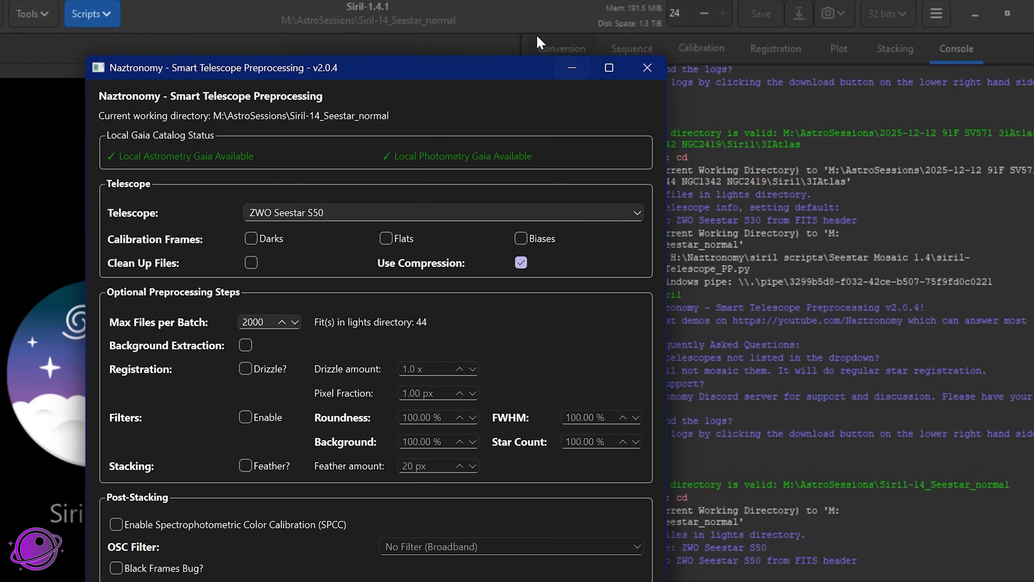
Step: In Preferences > FITS Options, toggle compression to Enabled and back to None, then close
{"action": "left_click", "coordinate": [533, 8]}
{"action": "left_click", "coordinate": [936, 14]}
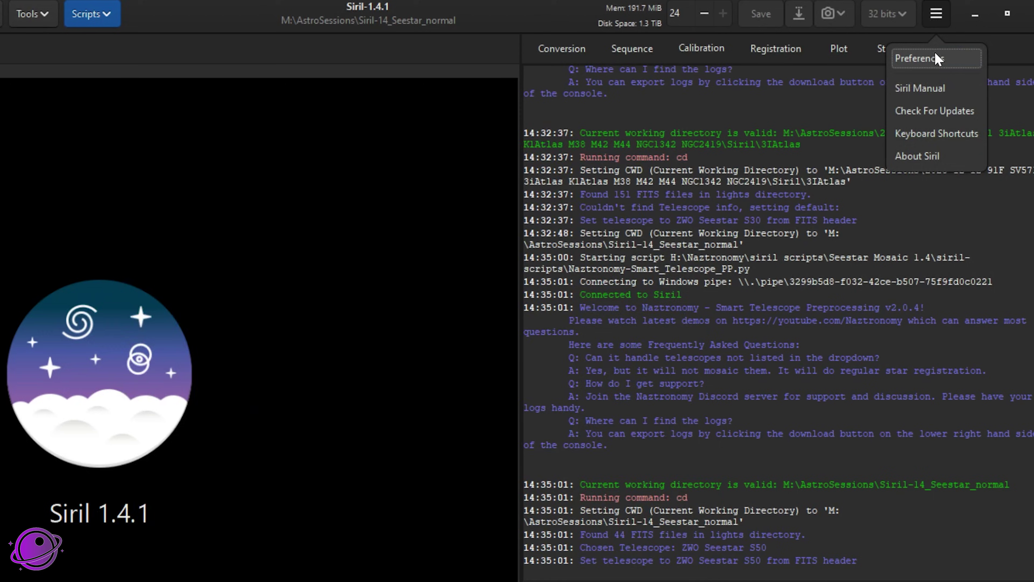
{"action": "left_click", "coordinate": [936, 58]}
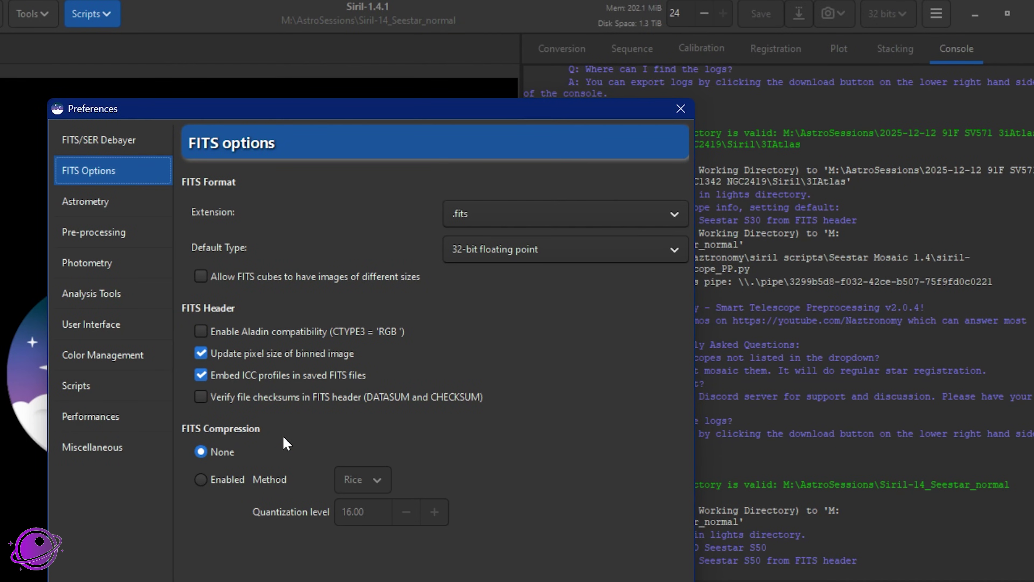
{"action": "left_click", "coordinate": [206, 480]}
{"action": "left_click", "coordinate": [206, 454]}
{"action": "key", "text": "Escape"}
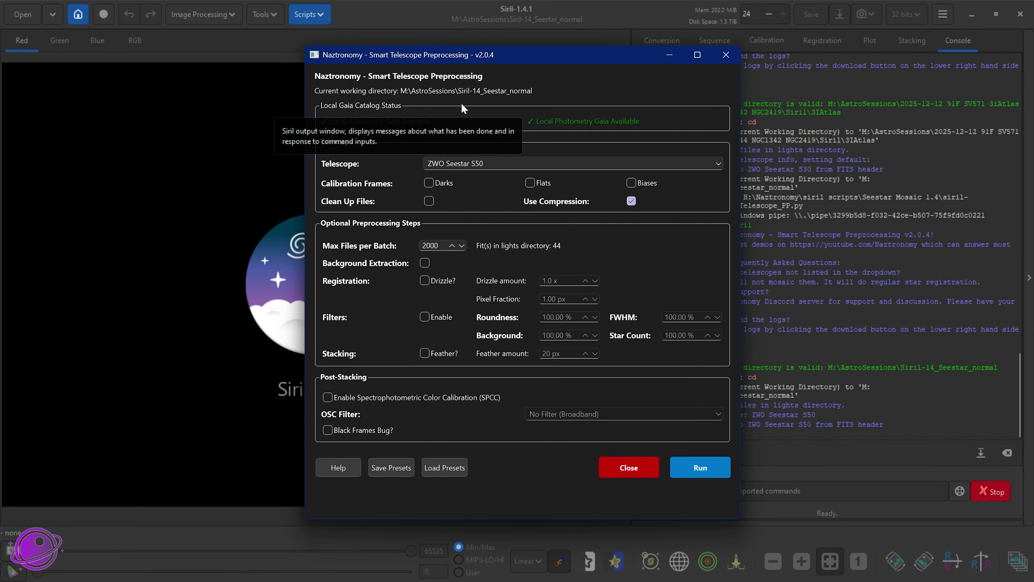
Step: Recheck FITS compression in Preferences, then start the preprocessing run, clearing old processing folders
{"action": "left_click", "coordinate": [943, 13]}
{"action": "left_click", "coordinate": [917, 52]}
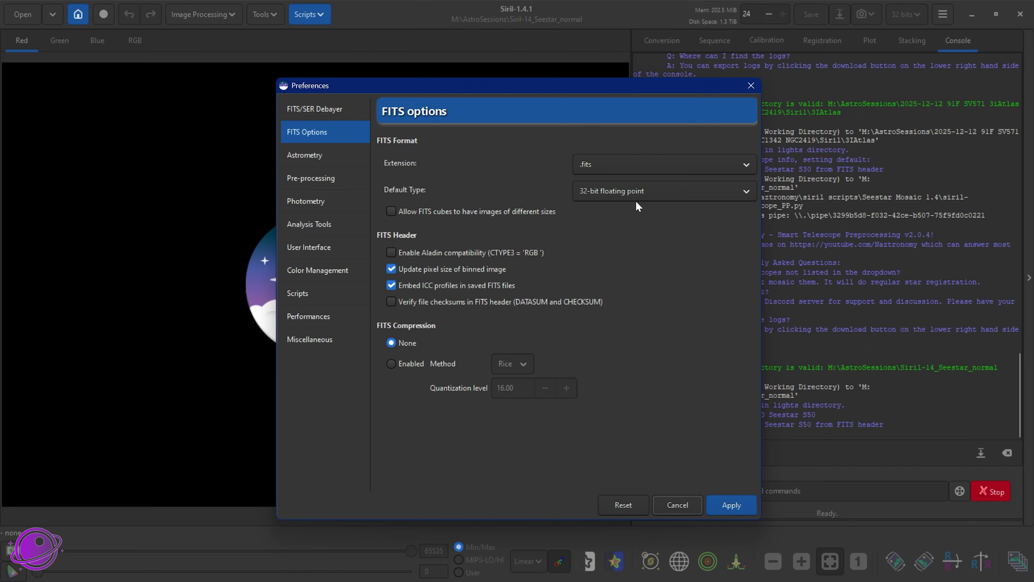
{"action": "left_click", "coordinate": [751, 86]}
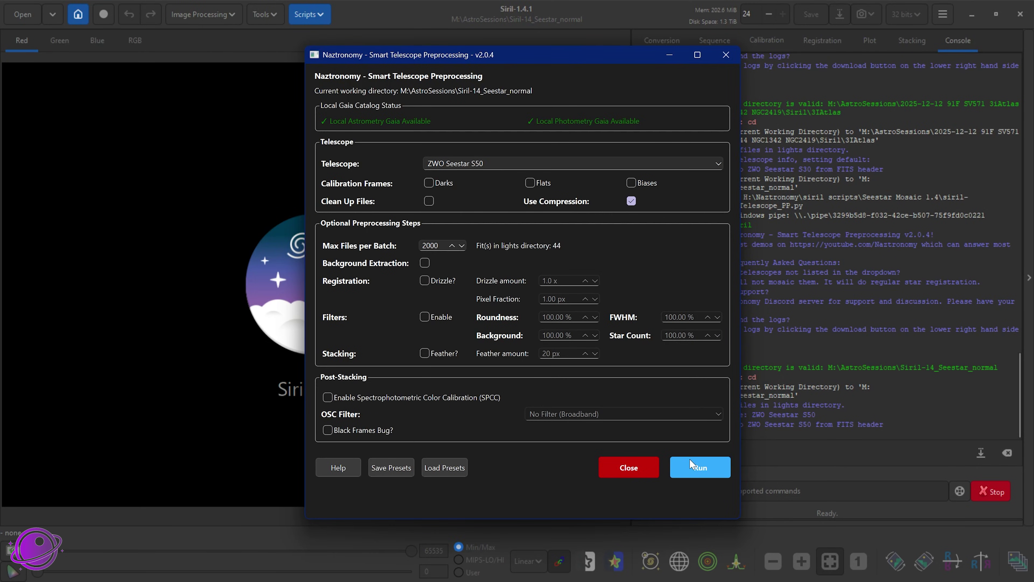
{"action": "left_click", "coordinate": [701, 468]}
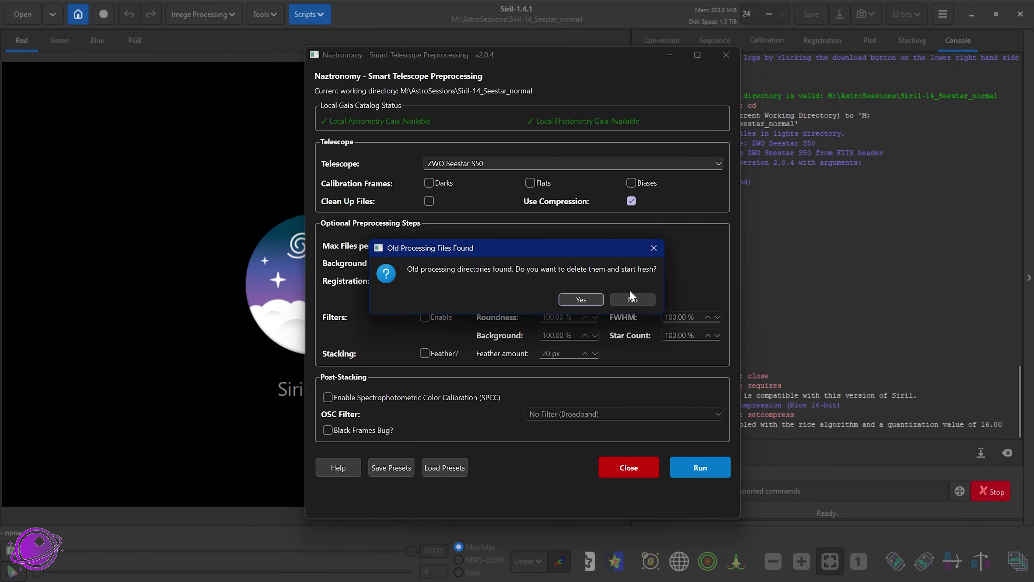
{"action": "left_click", "coordinate": [581, 299]}
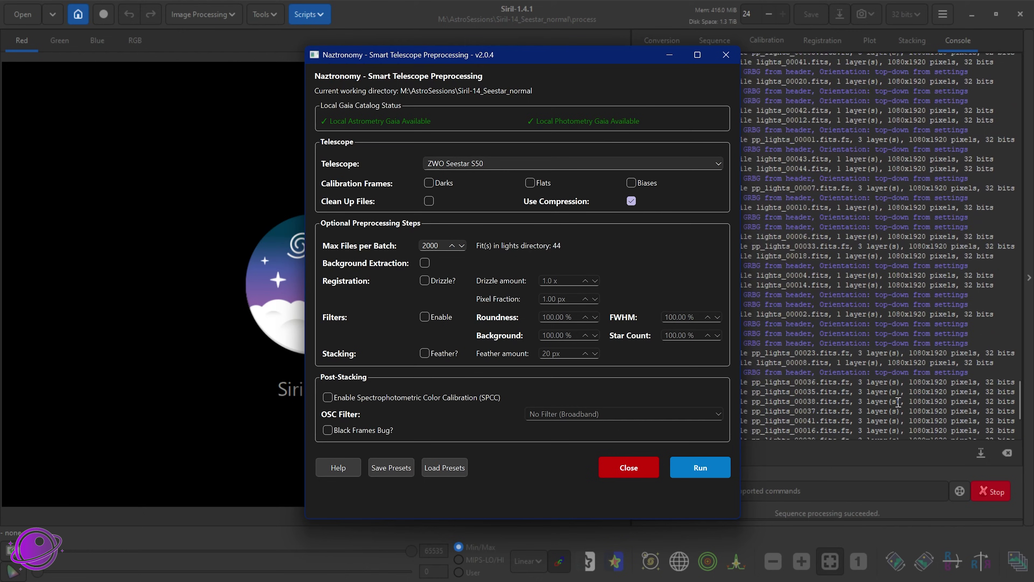
Step: Stop the running python.exe Naztronomy script process
{"action": "left_click", "coordinate": [991, 491]}
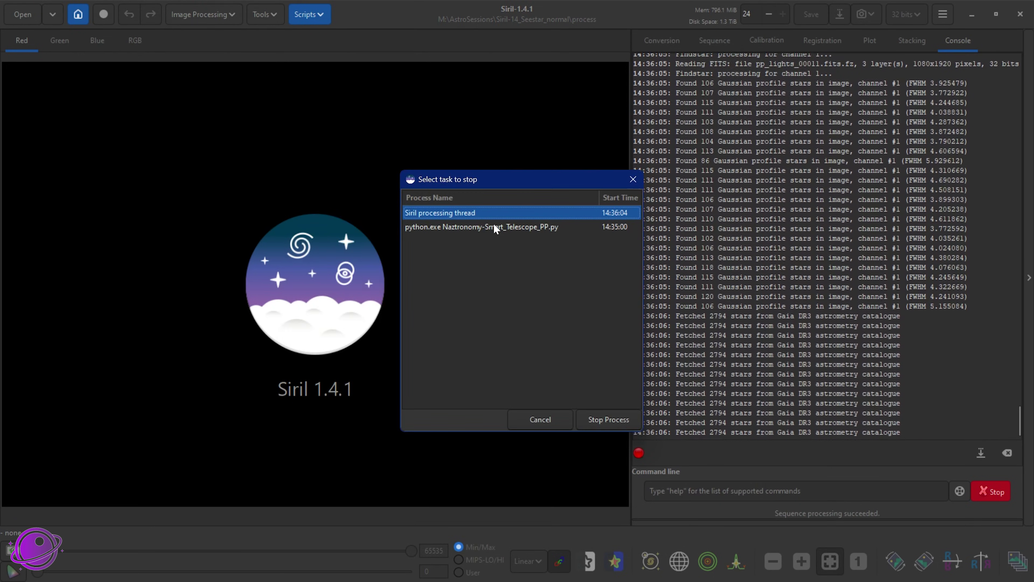
{"action": "left_click", "coordinate": [494, 228]}
{"action": "left_click", "coordinate": [592, 420]}
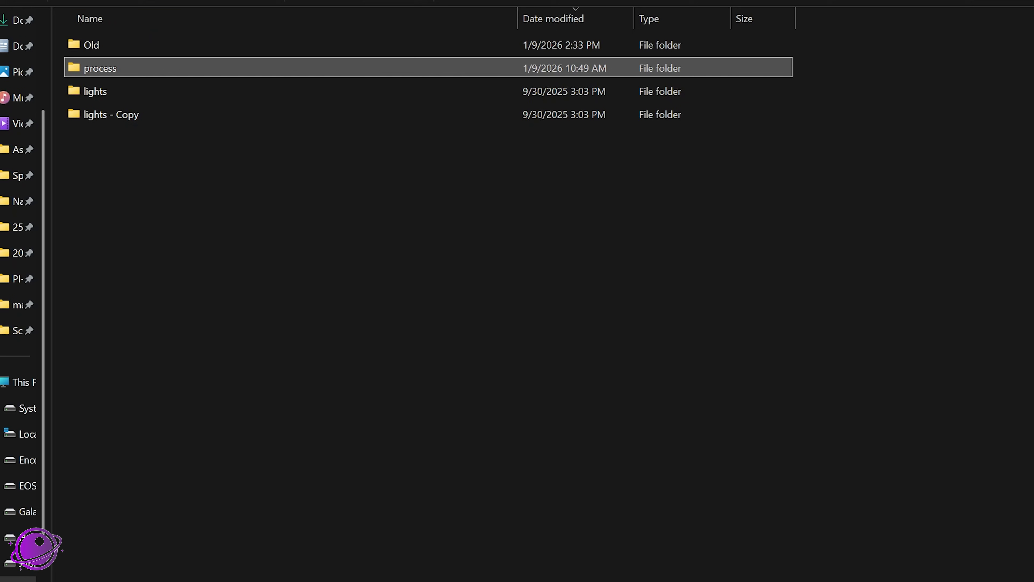
Step: Open the process folder and inspect pp_lights_00016.fits.fz among the compressed files and lights symlinks
{"action": "double_click", "coordinate": [101, 68]}
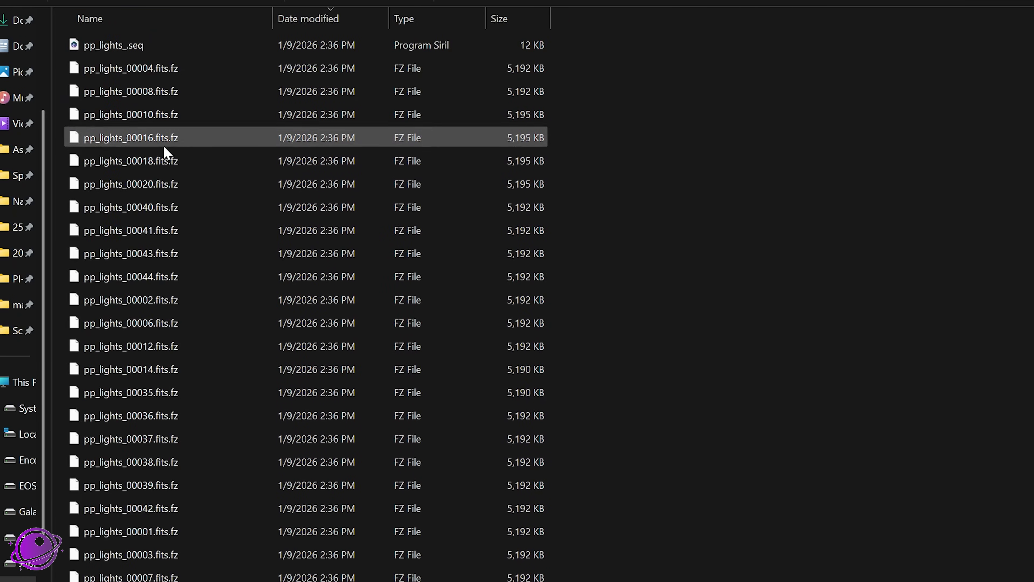
{"action": "left_click", "coordinate": [195, 141]}
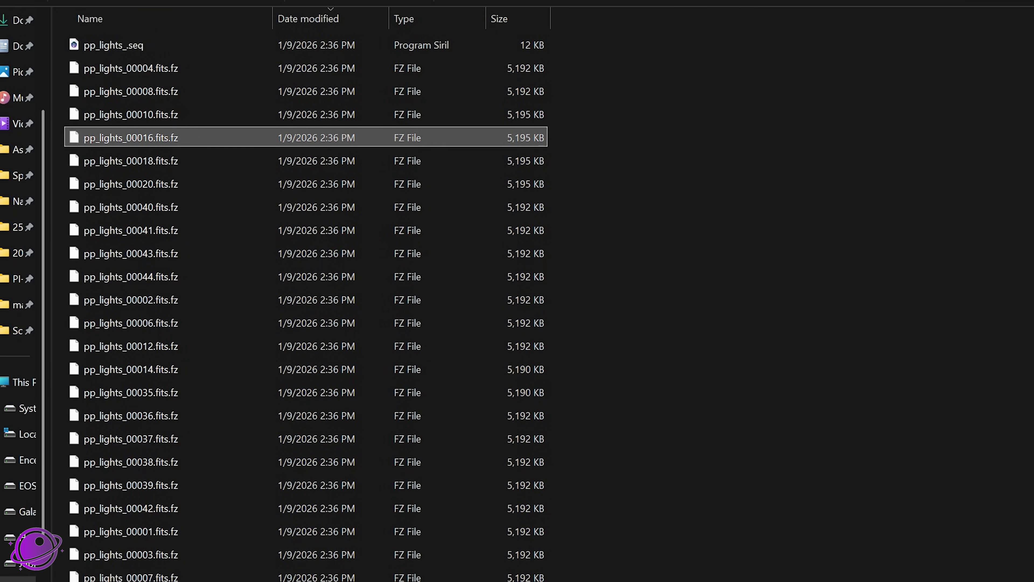
{"action": "scroll", "coordinate": [306, 305], "scroll_direction": "down", "scroll_amount": 20}
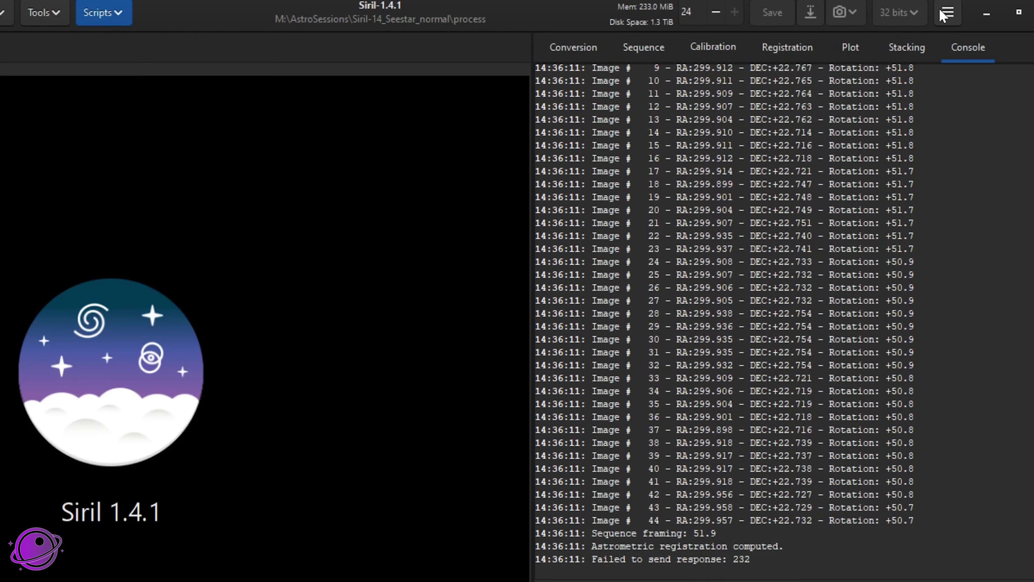
Step: Confirm Preferences shows FITS compression as Rice, then open the working-directory folder picker
{"action": "left_click", "coordinate": [948, 13]}
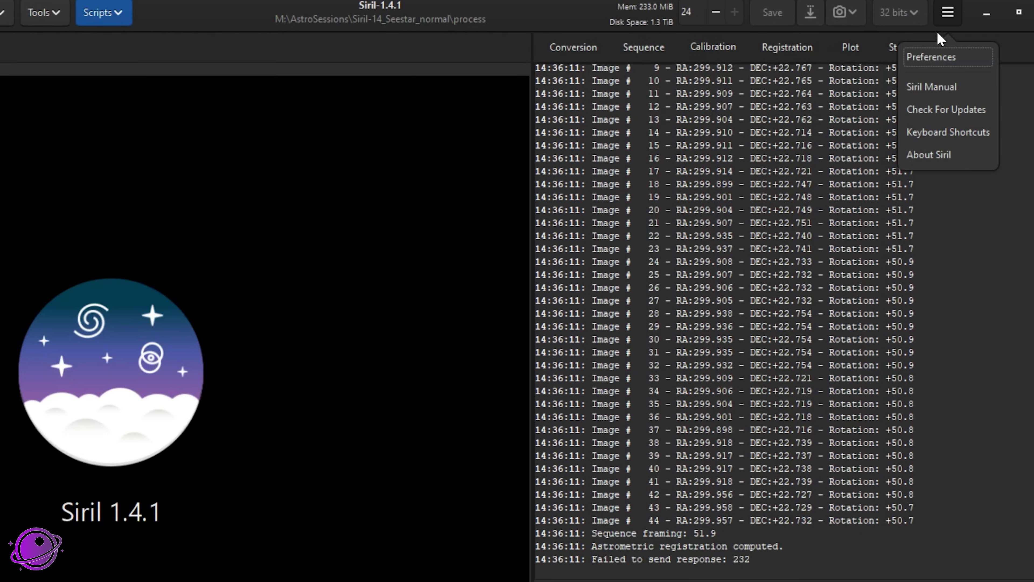
{"action": "left_click", "coordinate": [926, 58]}
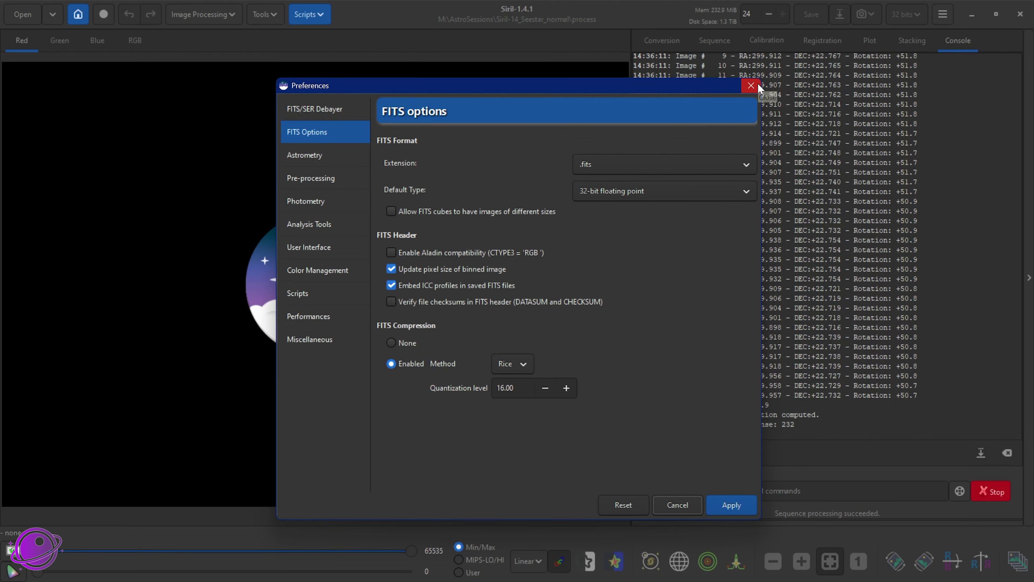
{"action": "left_click", "coordinate": [693, 107]}
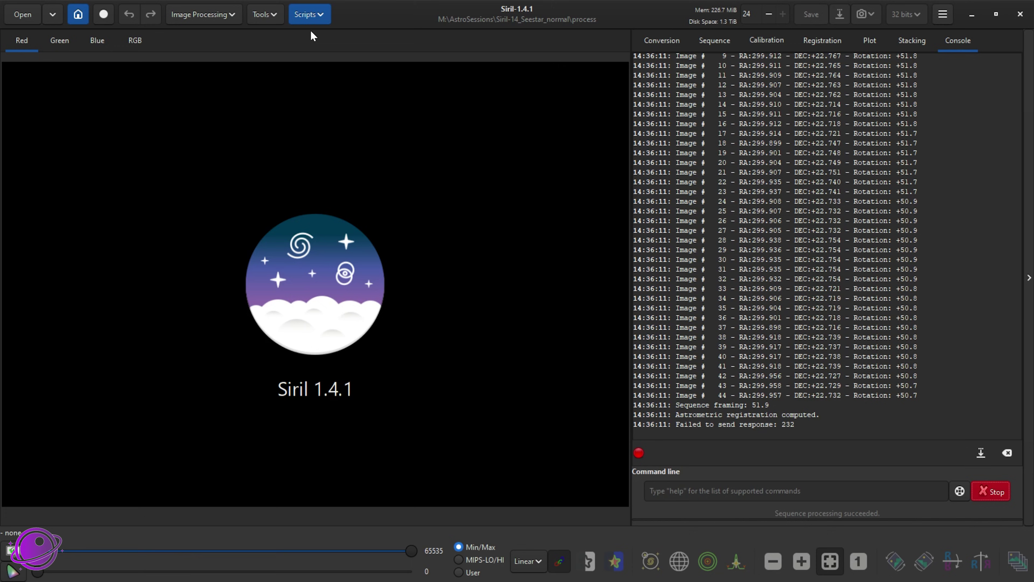
{"action": "left_click", "coordinate": [76, 15]}
Step: Go up to AstroSessions, then launch Naztronomy-Smart_Telescope_PP.py from Python Scripts > Preprocessing
{"action": "left_click", "coordinate": [454, 104]}
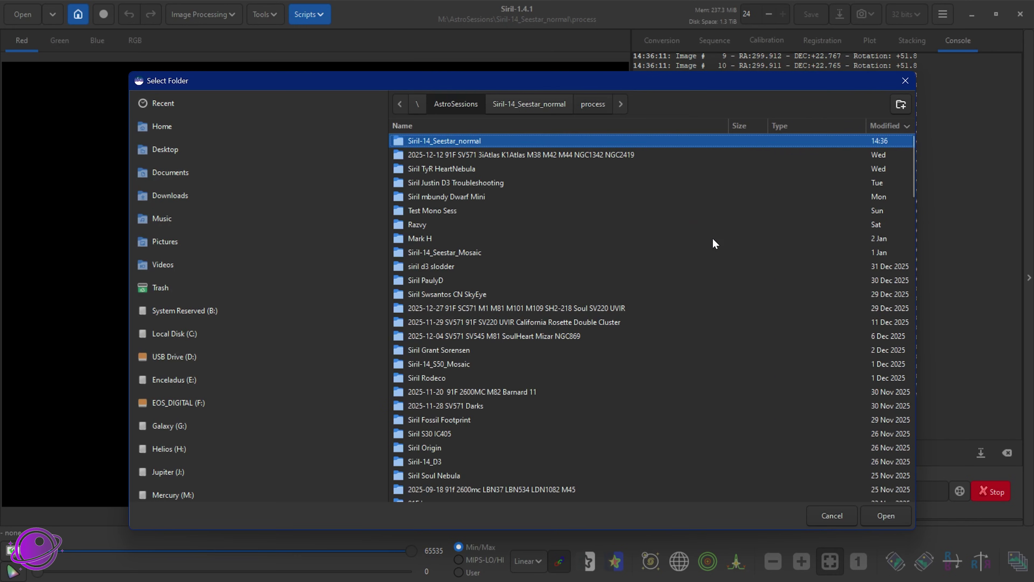
{"action": "left_click", "coordinate": [882, 514]}
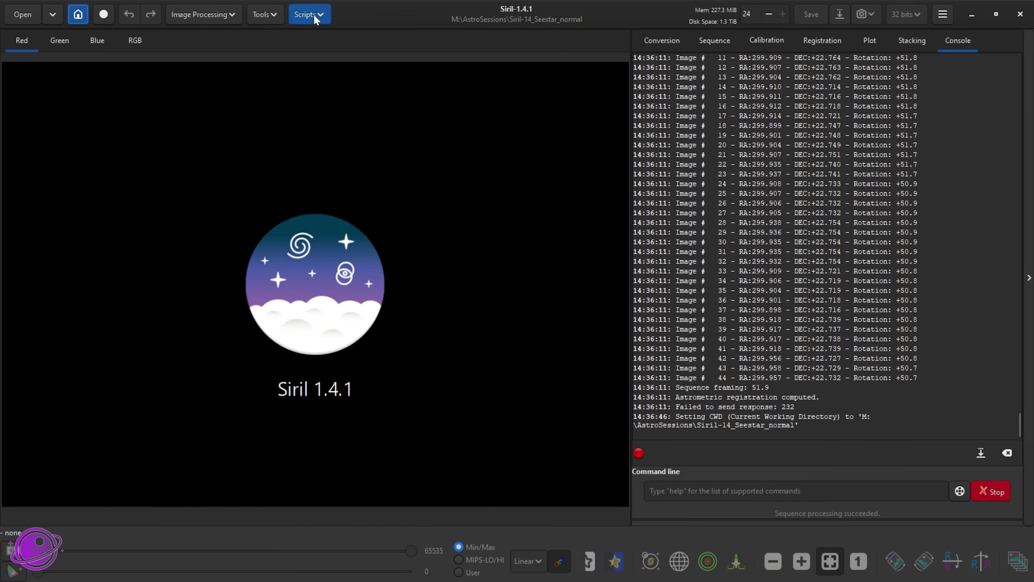
{"action": "left_click", "coordinate": [311, 15]}
{"action": "mouse_move", "coordinate": [336, 40]}
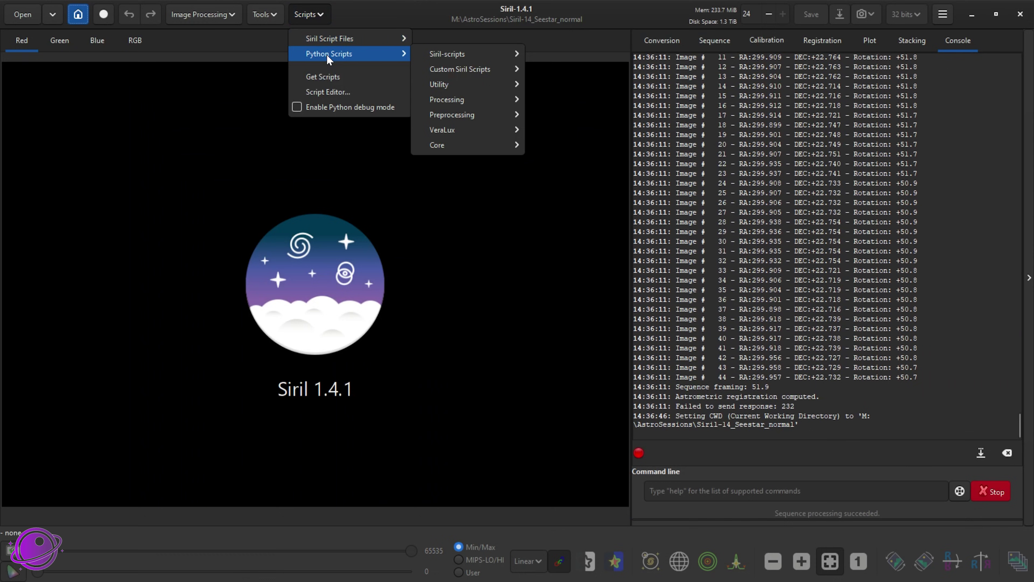
{"action": "mouse_move", "coordinate": [502, 114]}
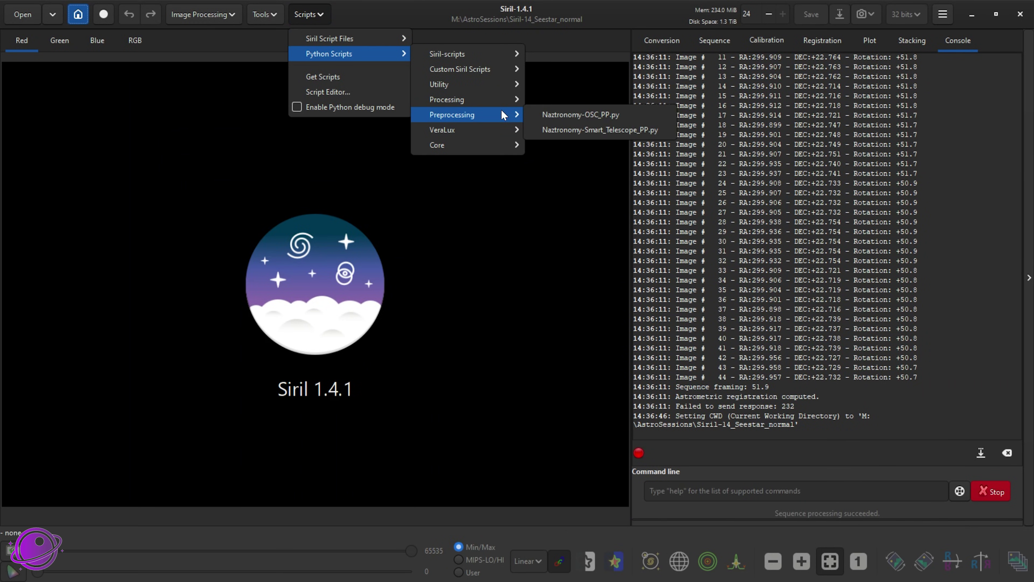
{"action": "left_click", "coordinate": [584, 130]}
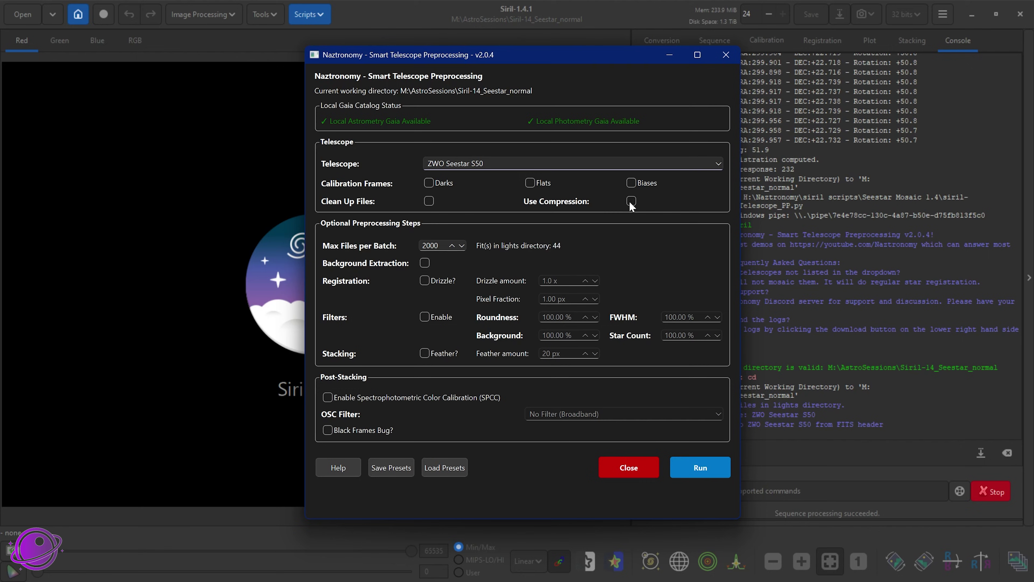
{"action": "mouse_move", "coordinate": [629, 206]}
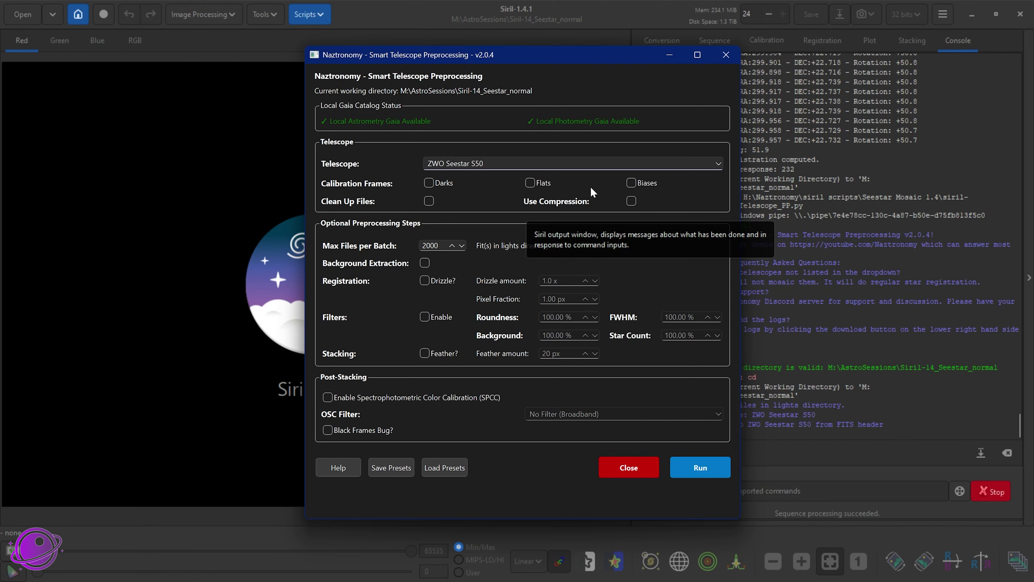
Step: Start preprocessing the 44 light frames, deleting old files, then abort the python.exe script
{"action": "left_click", "coordinate": [695, 476]}
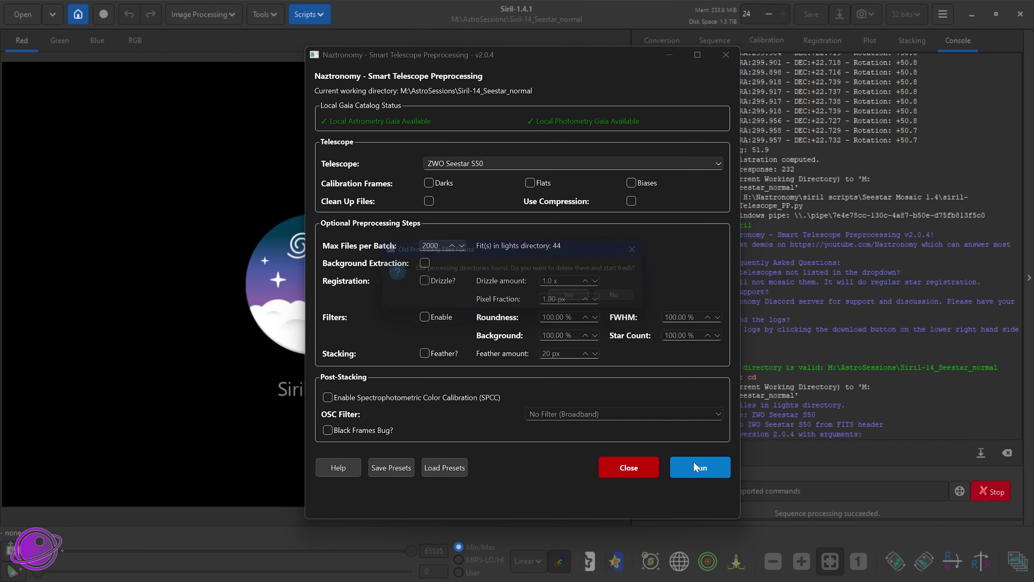
{"action": "left_click", "coordinate": [581, 300]}
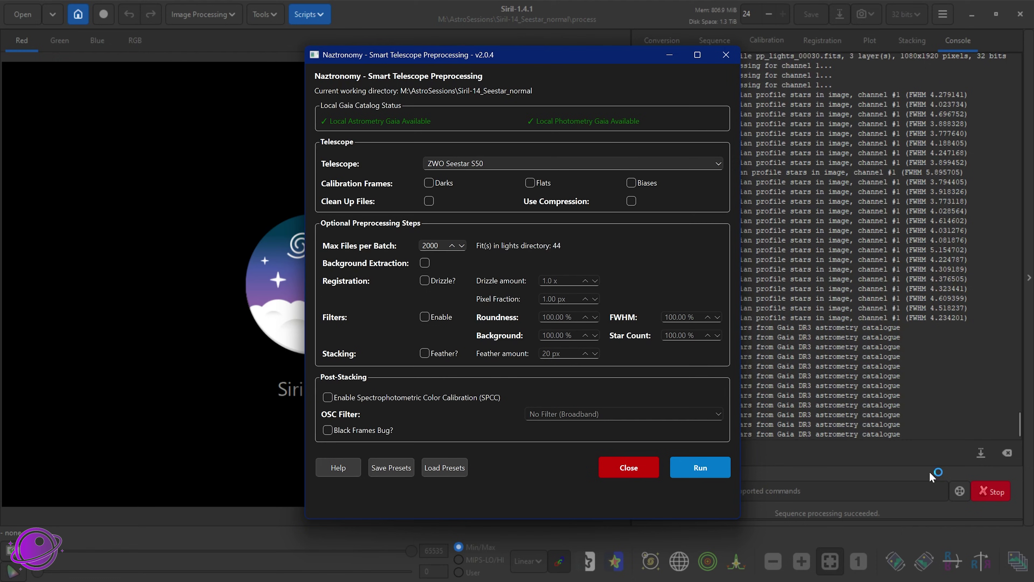
{"action": "left_click", "coordinate": [990, 491]}
{"action": "left_click", "coordinate": [452, 227]}
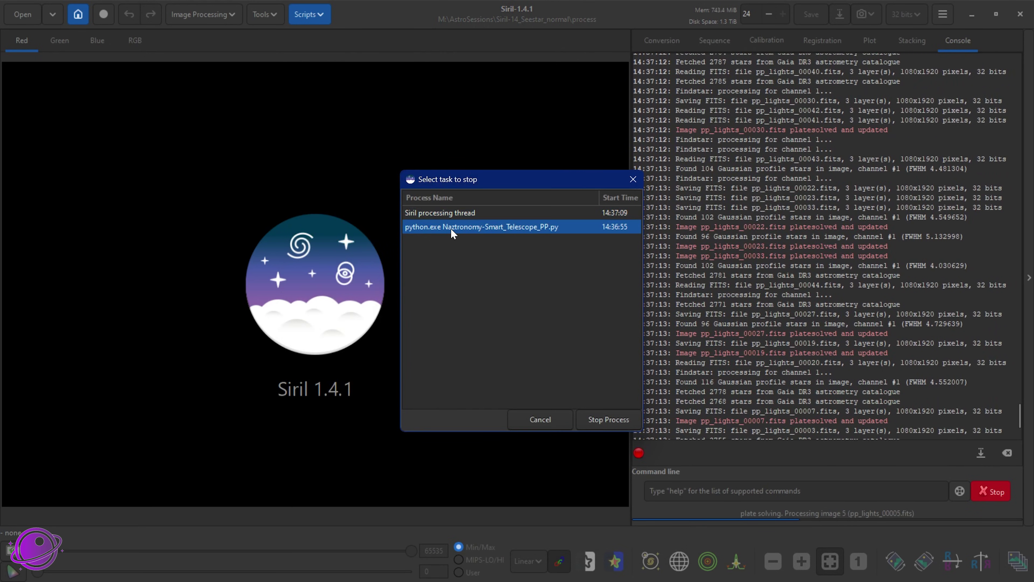
{"action": "left_click", "coordinate": [609, 419]}
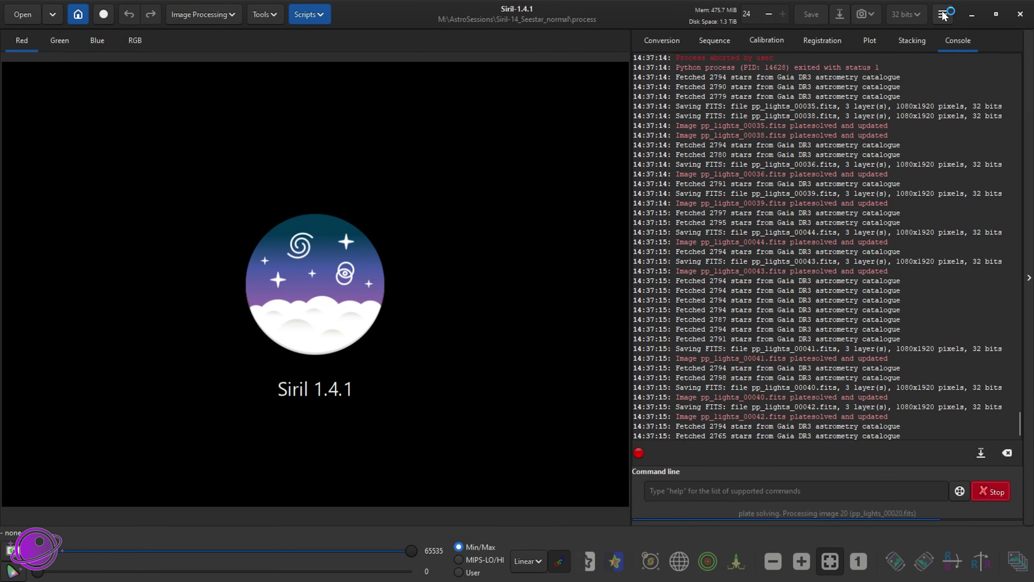
Step: Confirm FITS compression is still None in Preferences without changing anything
{"action": "left_click", "coordinate": [942, 14]}
{"action": "left_click", "coordinate": [937, 48]}
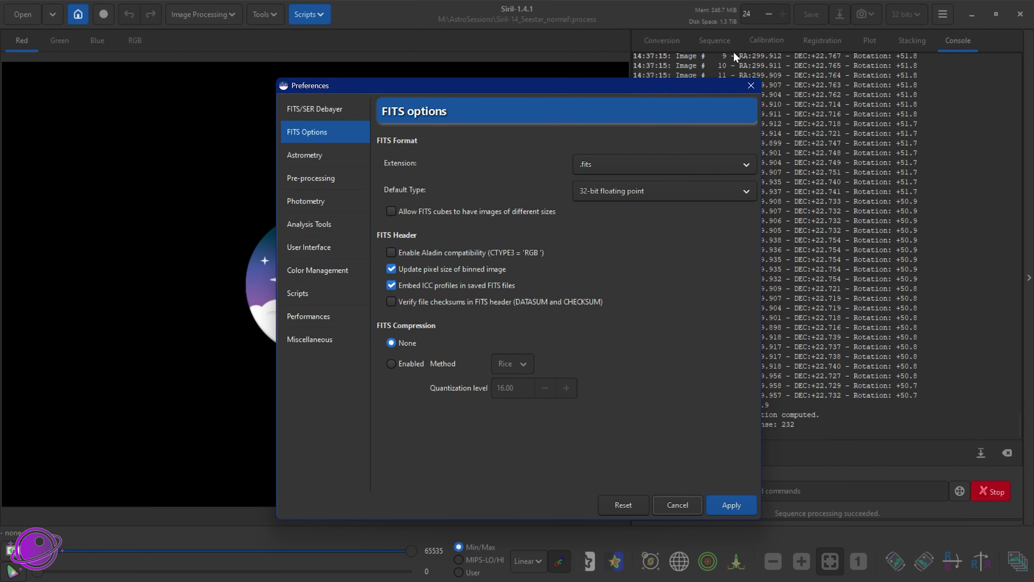
{"action": "left_click", "coordinate": [750, 85]}
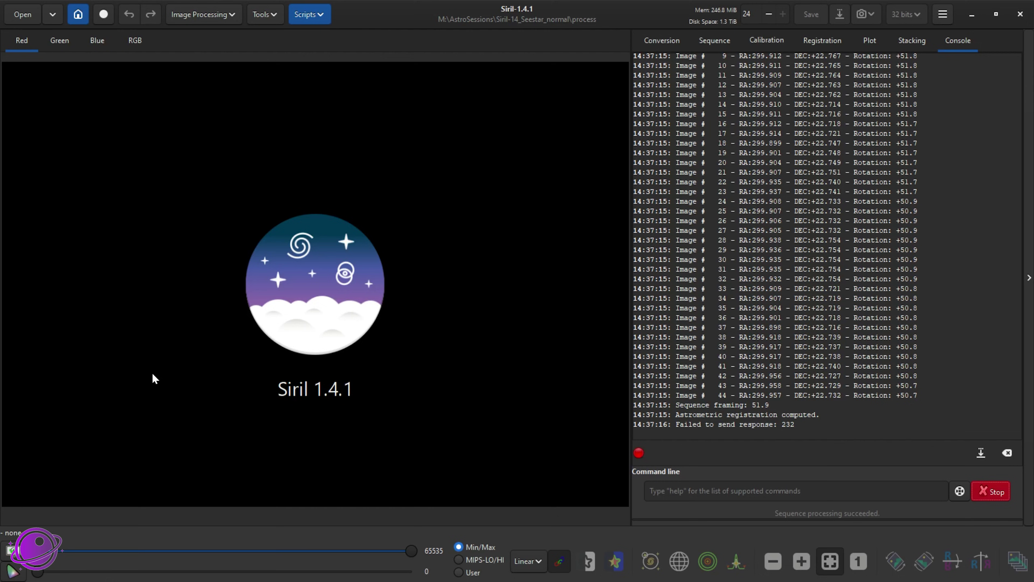
Step: Open the top-right hamburger menu showing Preferences, Siril Manual, Check For Updates, About Siril
{"action": "left_click", "coordinate": [942, 16]}
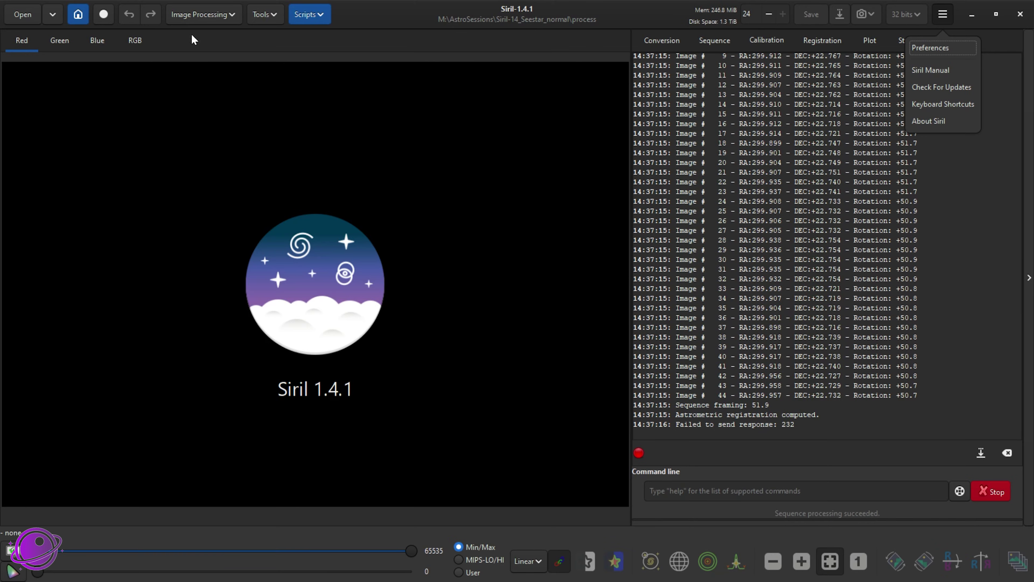
Step: Relaunch Naztronomy-Smart_Telescope_PP.py and choose Celestron Origin as the telescope
{"action": "left_click", "coordinate": [300, 12]}
{"action": "left_click", "coordinate": [316, 19]}
{"action": "mouse_move", "coordinate": [333, 55]}
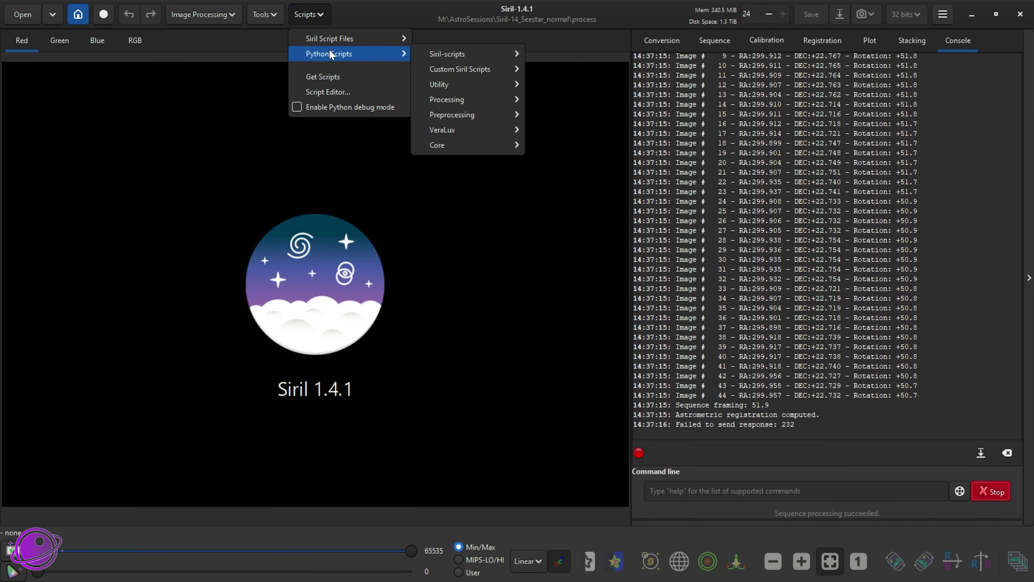
{"action": "mouse_move", "coordinate": [501, 55]}
{"action": "left_click", "coordinate": [577, 51]}
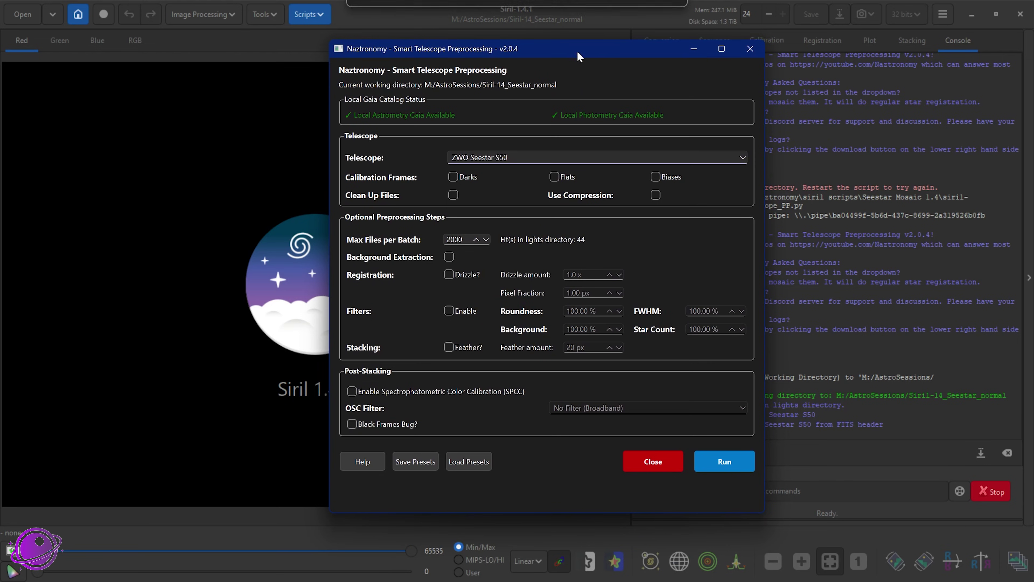
{"action": "left_click", "coordinate": [488, 159]}
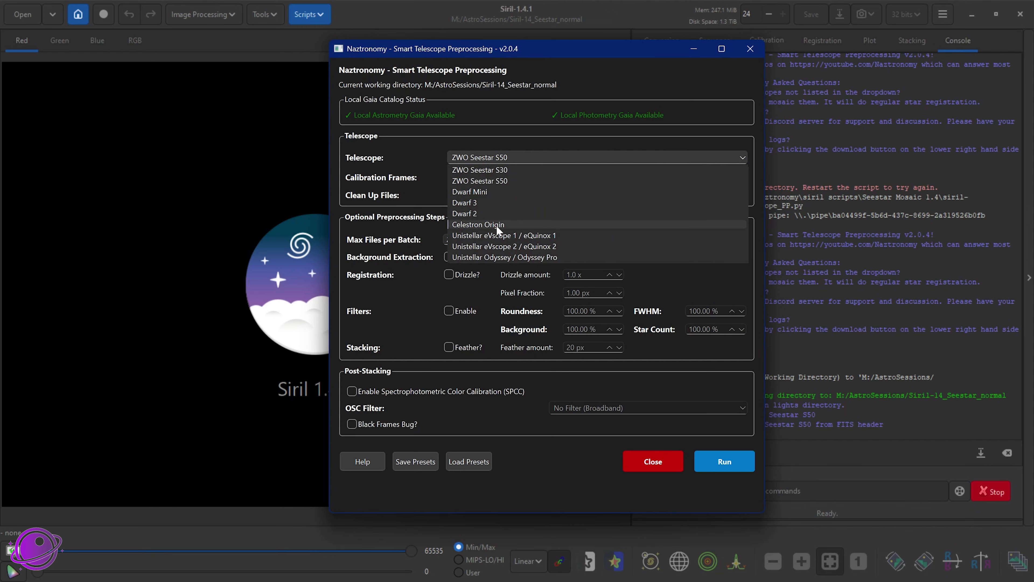
{"action": "left_click", "coordinate": [495, 225]}
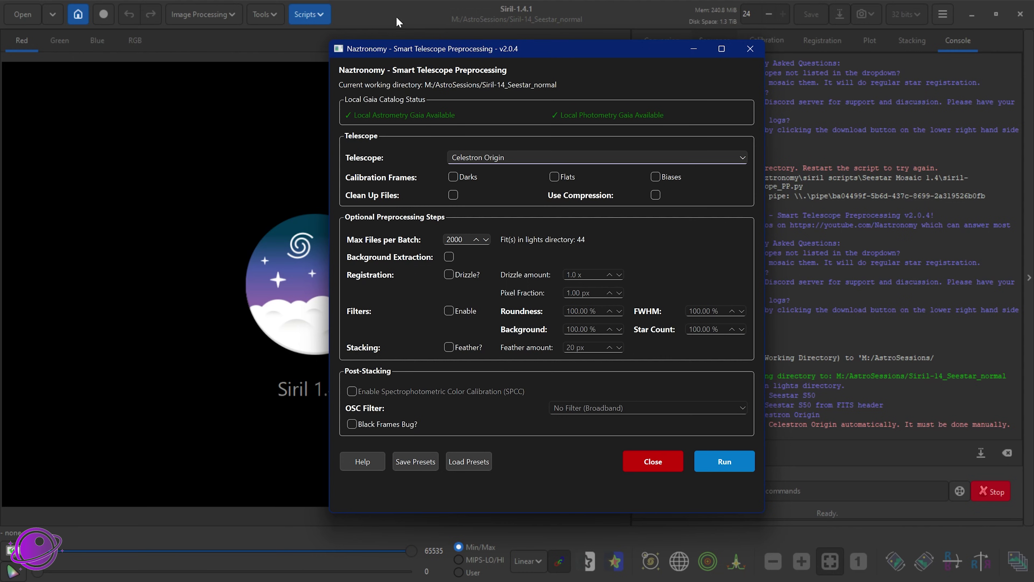
Step: Look up Spectrophotometric Color Calibration under Image Processing > Color Calibration, then open Scripts
{"action": "left_click", "coordinate": [200, 17]}
{"action": "left_click", "coordinate": [201, 17]}
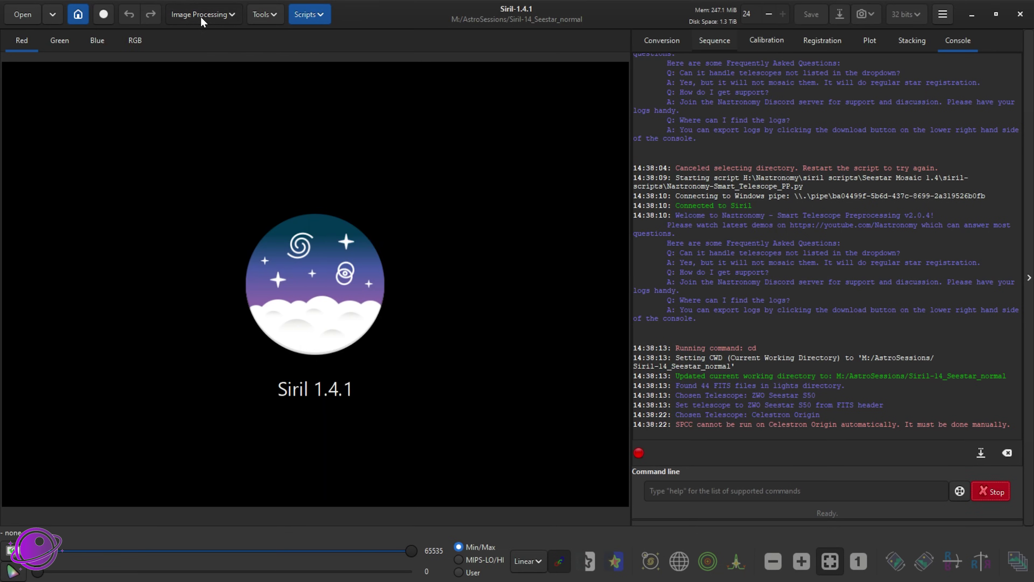
{"action": "left_click", "coordinate": [200, 17]}
{"action": "left_click", "coordinate": [149, 69]}
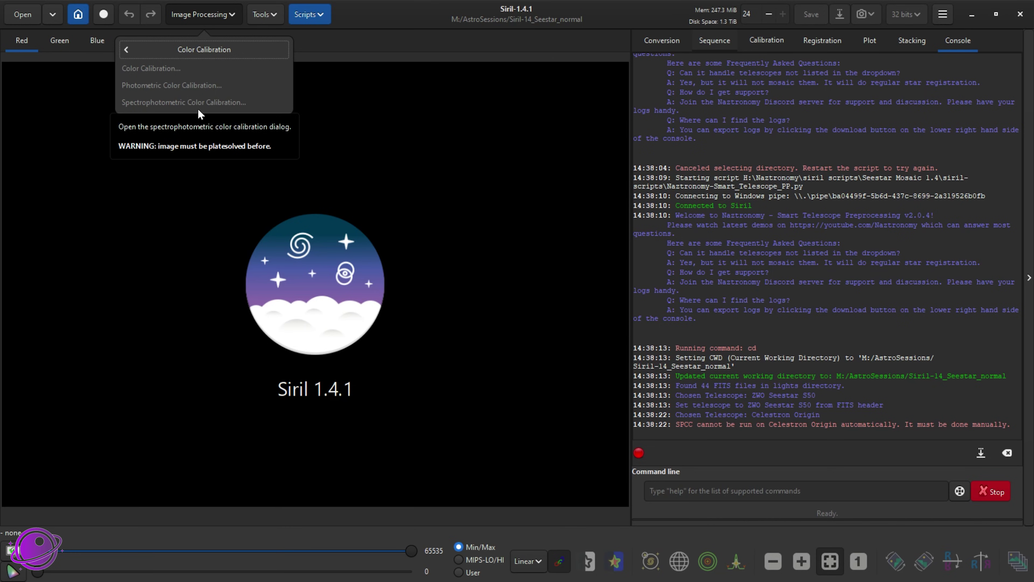
{"action": "left_click", "coordinate": [324, 16]}
{"action": "left_click", "coordinate": [325, 16]}
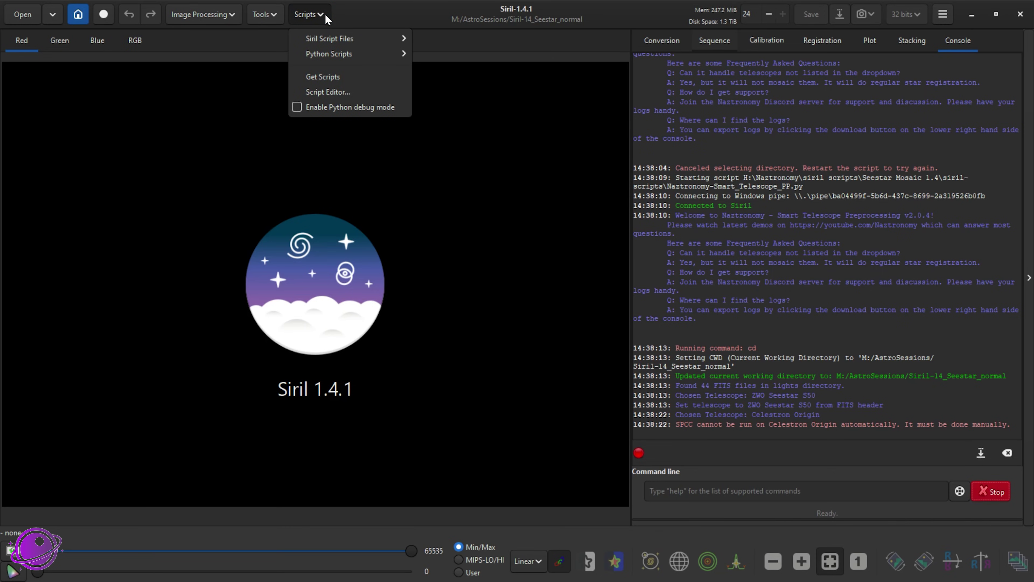